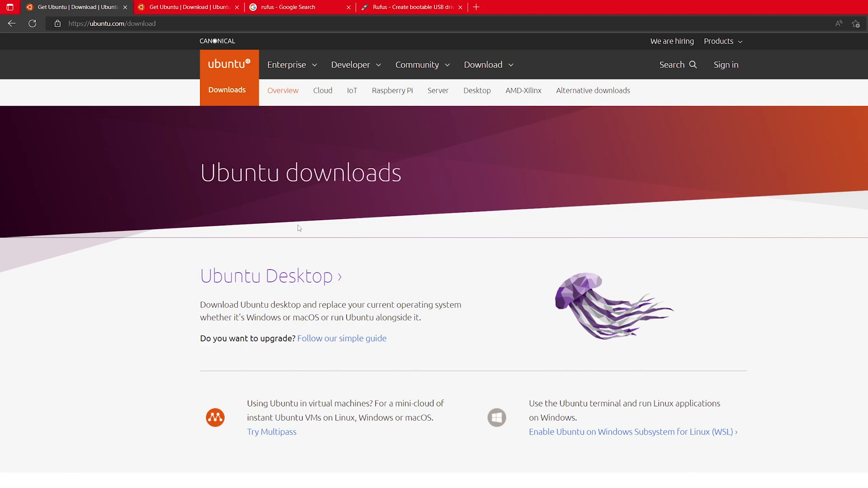
# Step: Start the Ubuntu 22.04 LTS desktop image download from the Ubuntu Desktop page and cancel it while it is running
pyautogui.middleClick(183, 12)
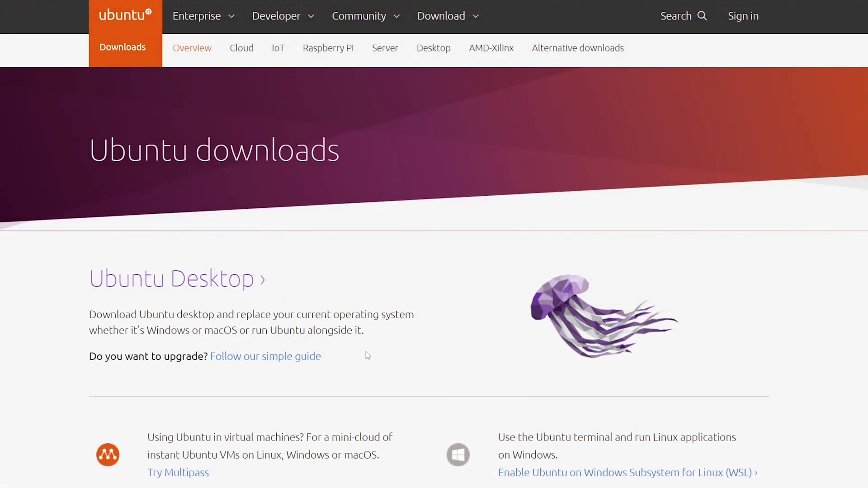
pyautogui.scroll(-5, 254, 208)
pyautogui.scroll(5, 261, 221)
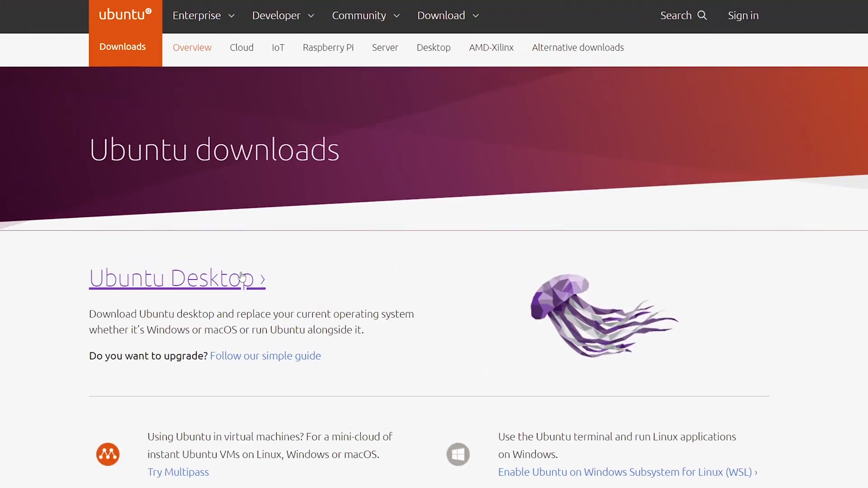
pyautogui.click(176, 290)
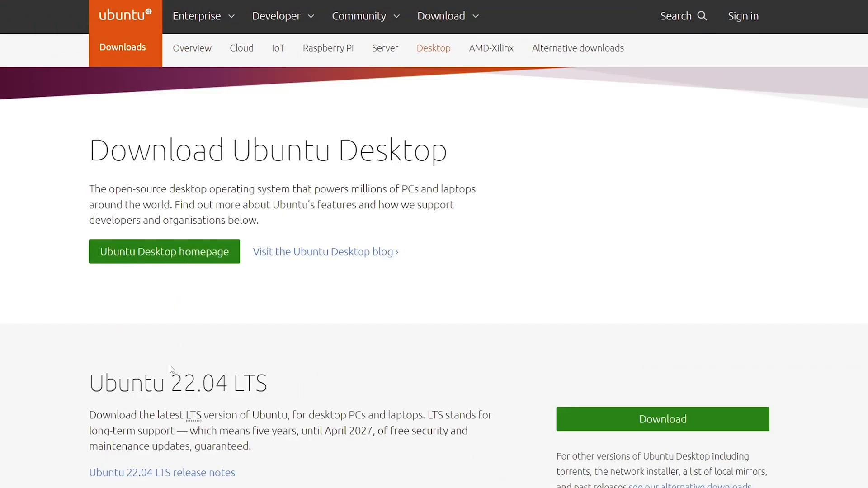
pyautogui.moveTo(89, 383); pyautogui.dragTo(271, 378)
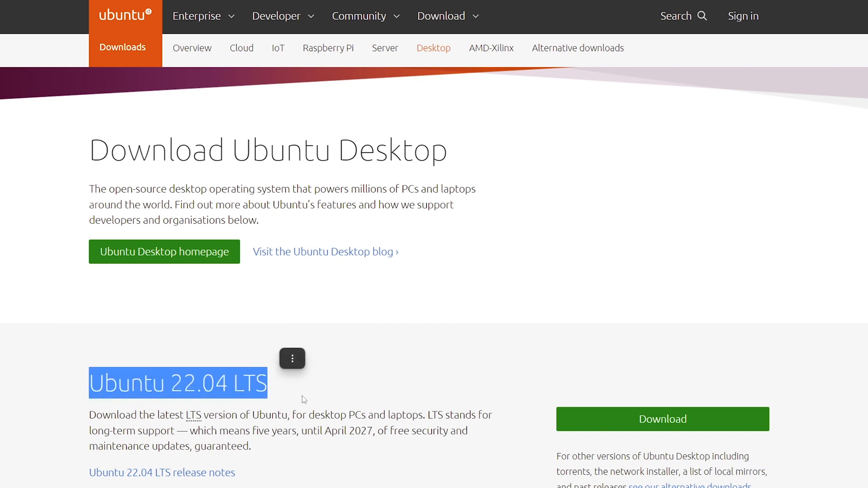
pyautogui.click(598, 426)
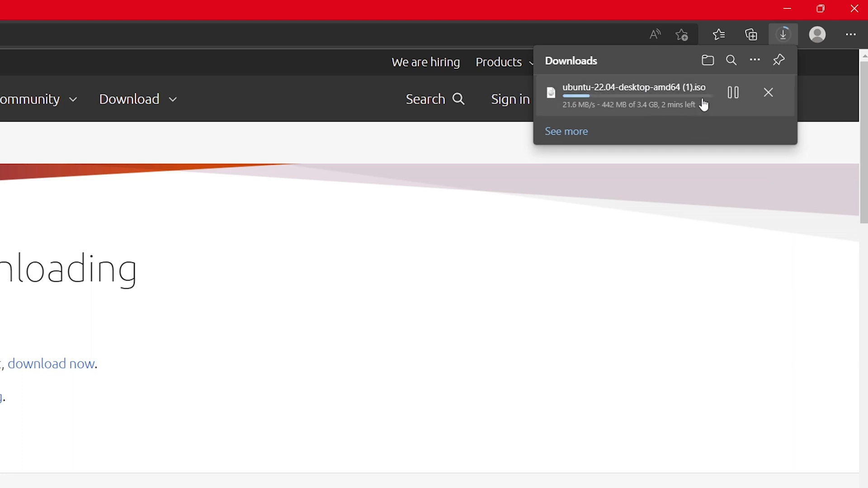
pyautogui.click(768, 92)
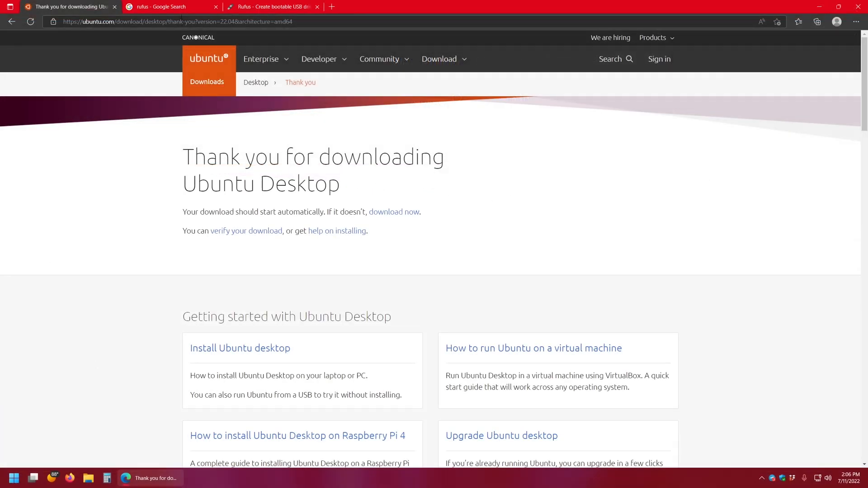
# Step: Download Rufus 3.19 Portable from the rufus.ie site, dismissing the advertisement that interrupts it
pyautogui.click(164, 13)
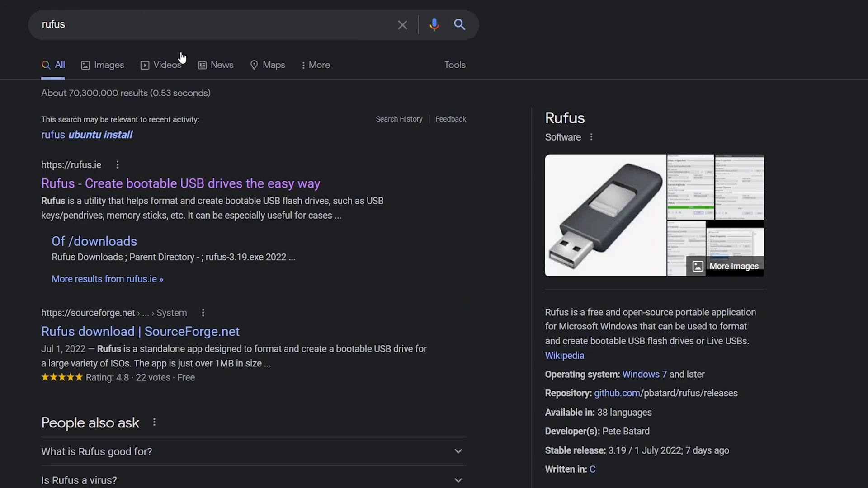
pyautogui.moveTo(113, 24); pyautogui.dragTo(38, 23)
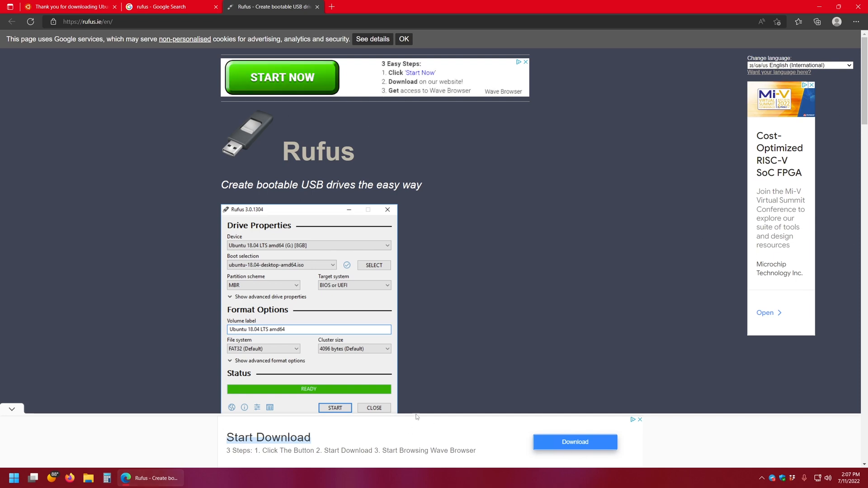
pyautogui.scroll(-7, 468, 246)
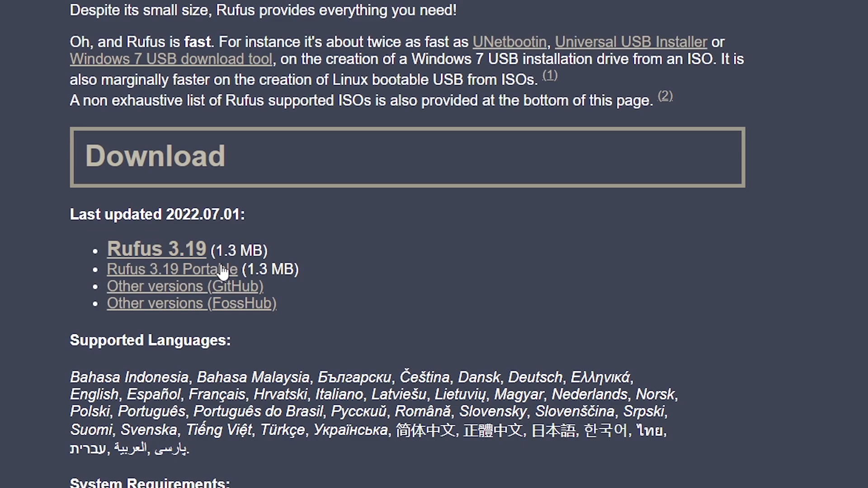
pyautogui.click(223, 271)
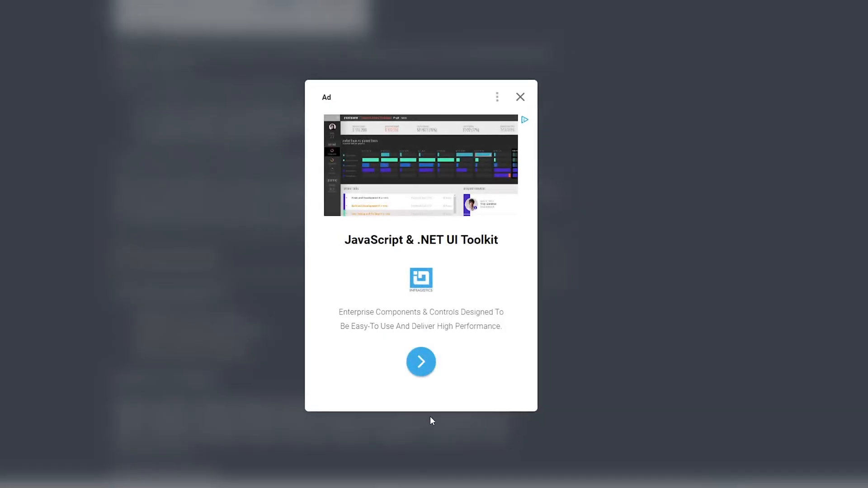
pyautogui.click(519, 97)
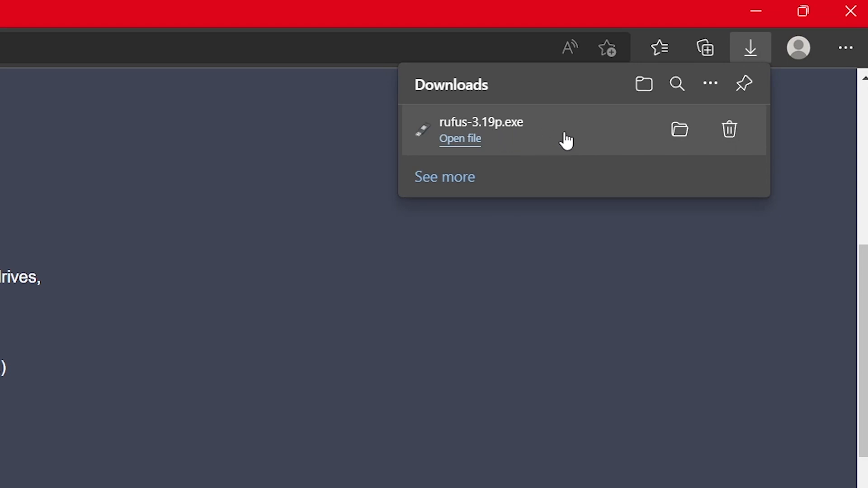
pyautogui.click(616, 137)
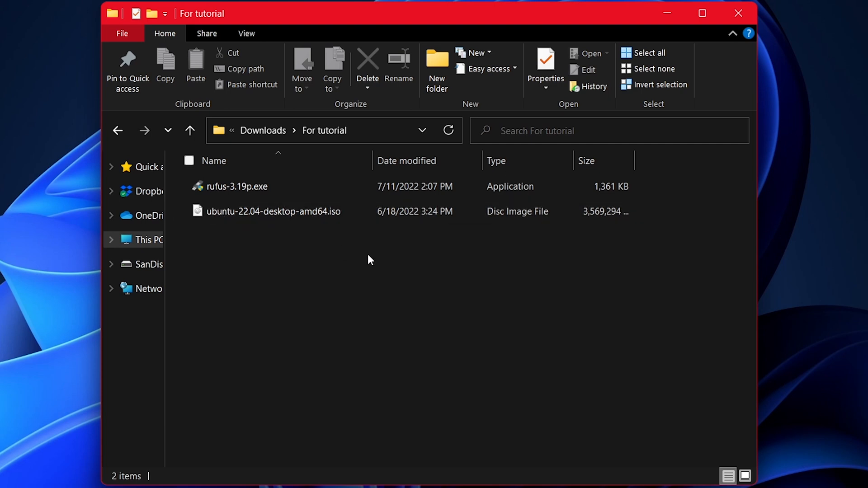
# Step: Scan rufus-3.19p.exe and ubuntu-22.04-desktop-amd64.iso in the For tutorial folder for viruses and clear the selection
pyautogui.moveTo(399, 283); pyautogui.dragTo(230, 189)
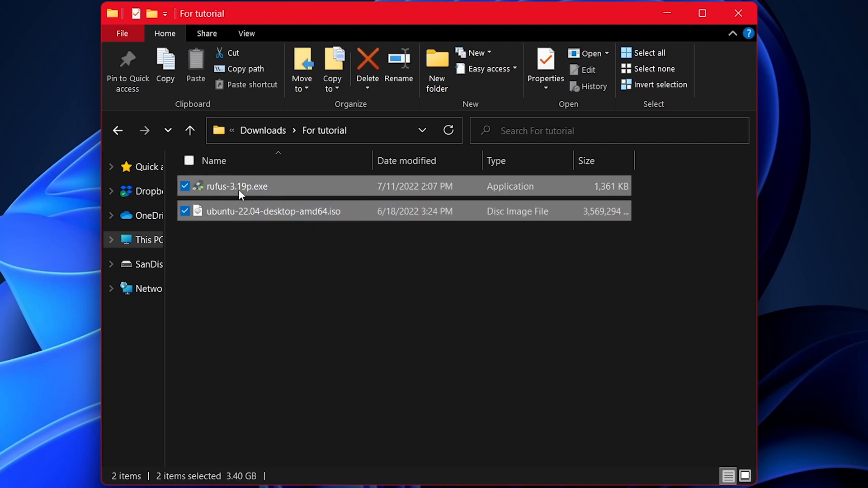
pyautogui.rightClick(246, 189)
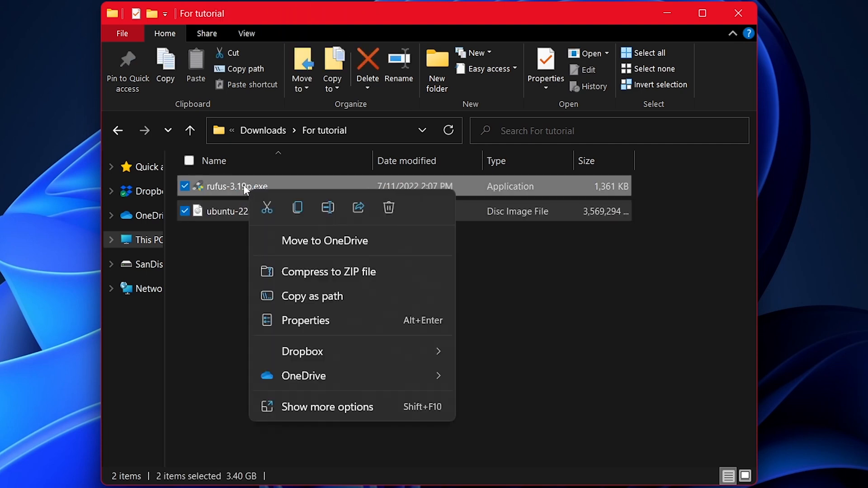
pyautogui.click(349, 408)
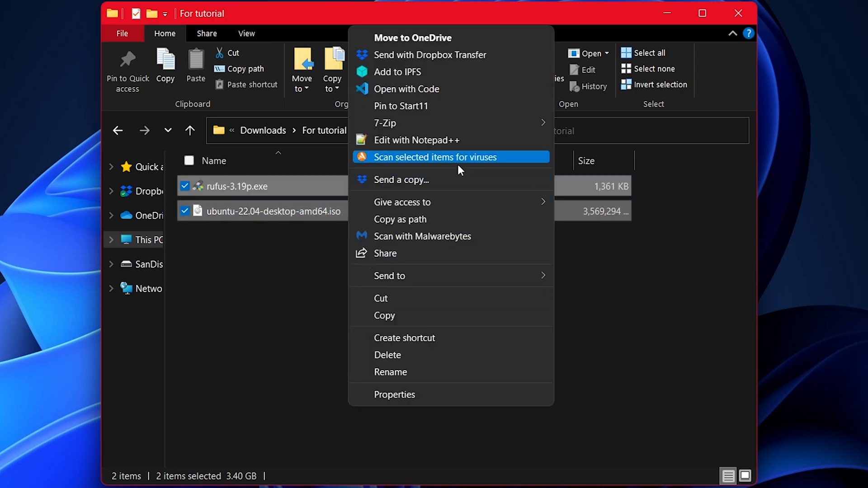
pyautogui.click(490, 160)
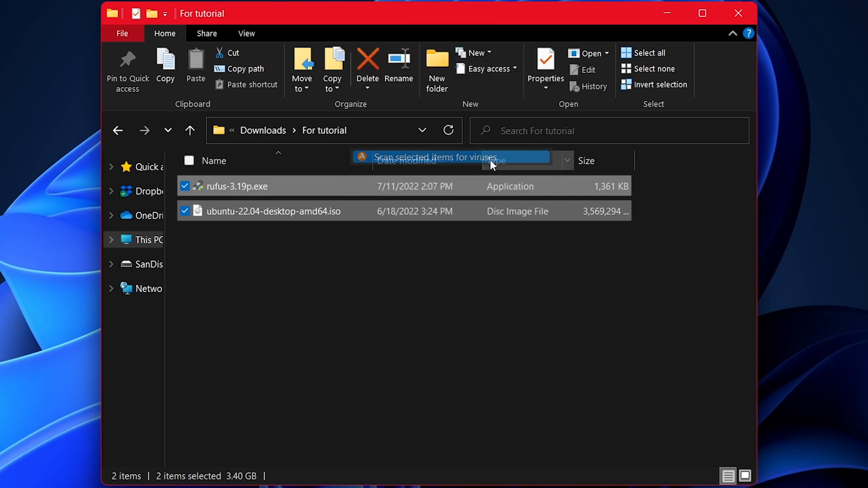
pyautogui.click(412, 273)
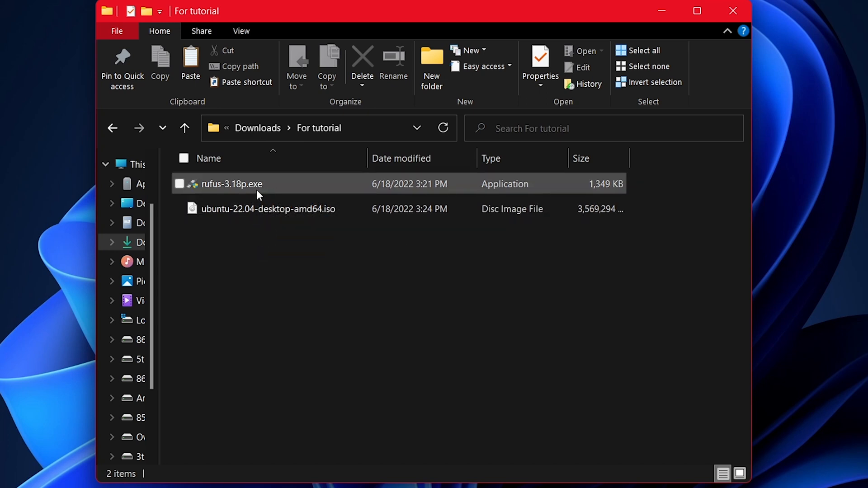
# Step: Launch rufus-3.18p.exe from the For tutorial folder and decline online update checks
pyautogui.moveTo(269, 183)
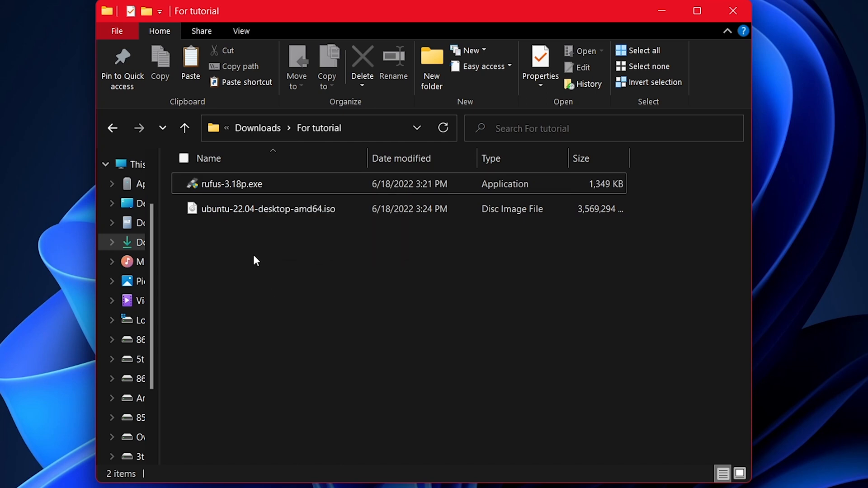
pyautogui.click(264, 184)
pyautogui.doubleClick(264, 183)
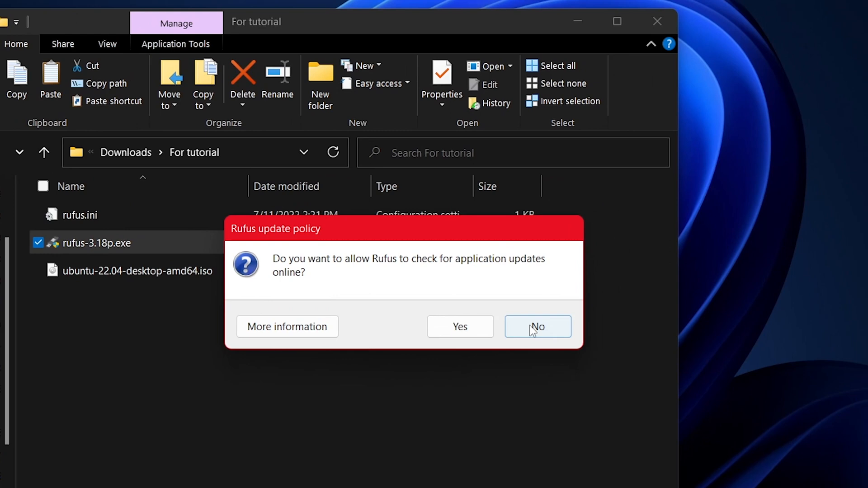
pyautogui.click(625, 286)
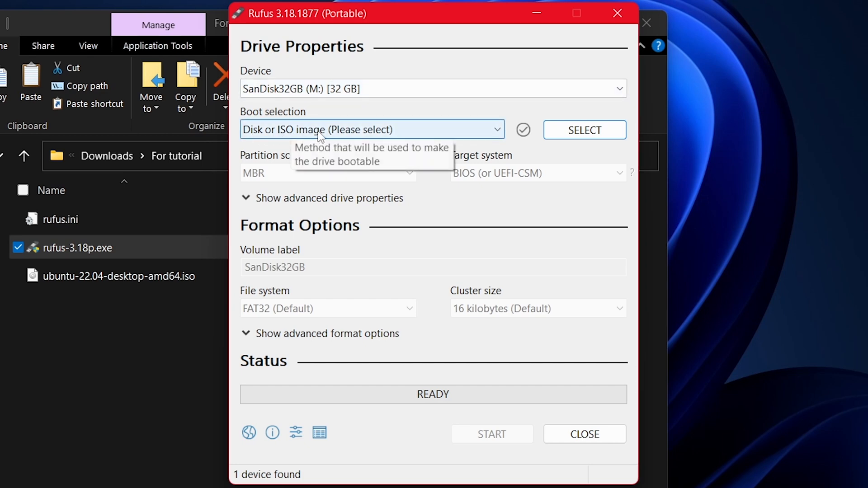
# Step: Write ubuntu-22.04-desktop-amd64.iso to the SanDisk32GB drive in ISO Image mode, accept erasing its data, and close Rufus
pyautogui.click(560, 131)
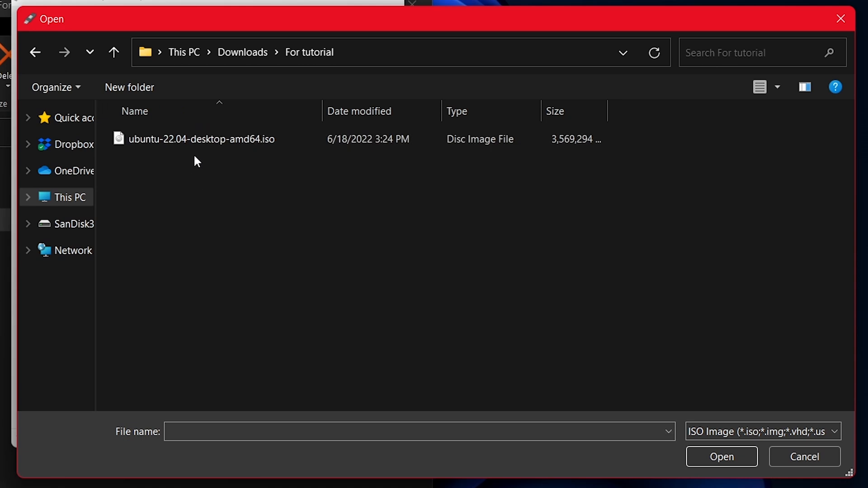
pyautogui.doubleClick(223, 143)
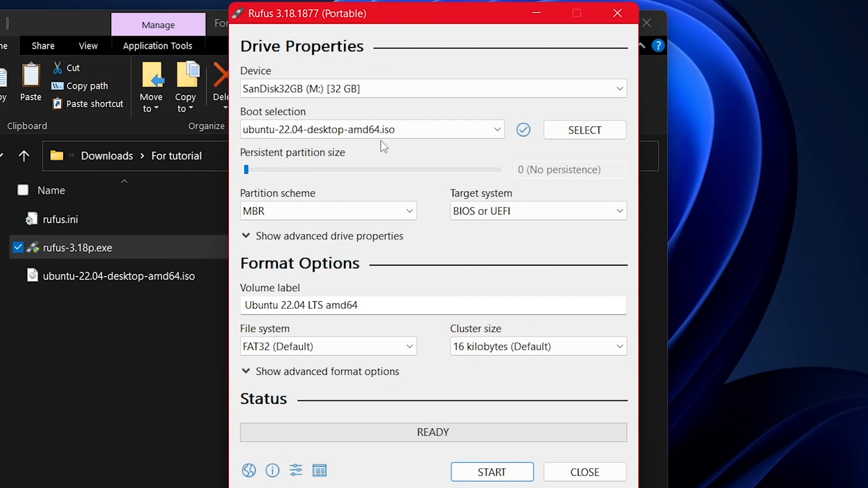
pyautogui.click(482, 473)
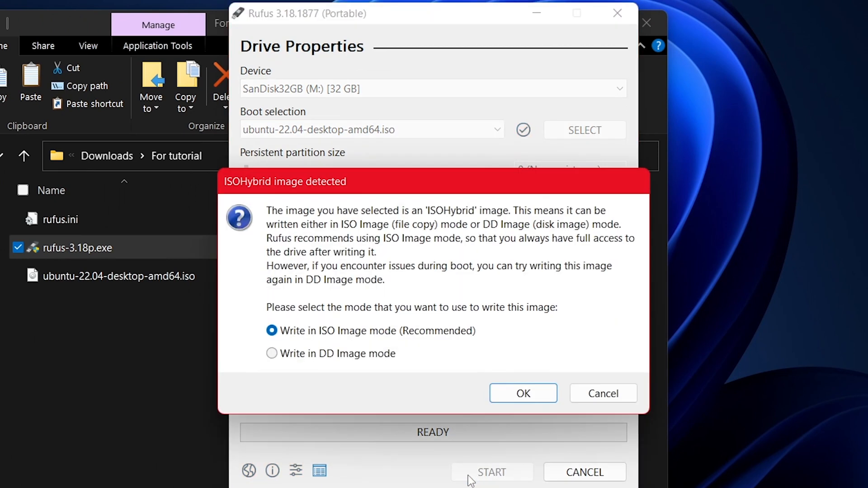
pyautogui.click(503, 394)
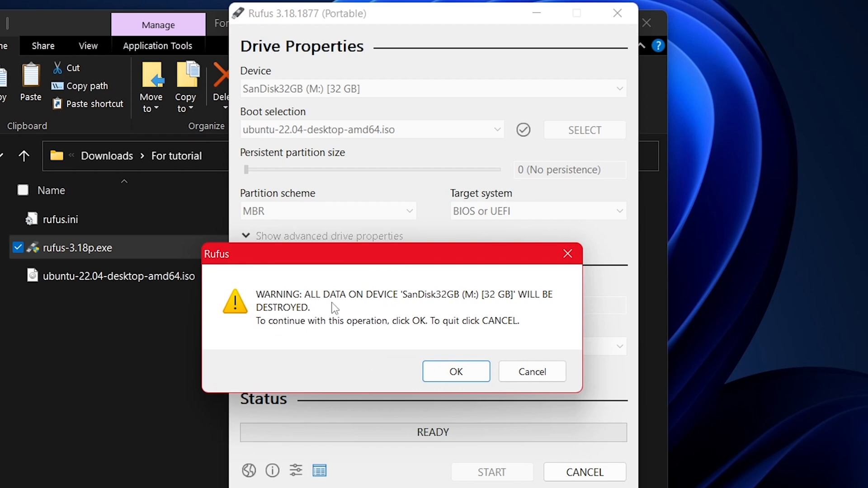
pyautogui.click(439, 373)
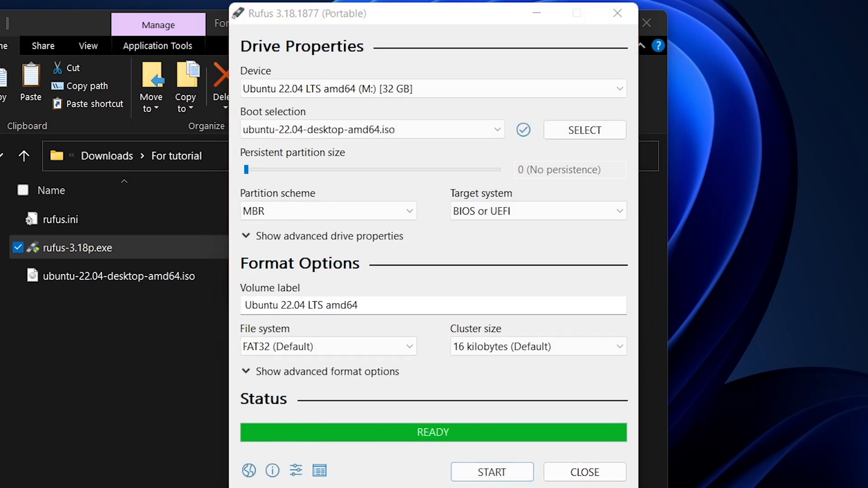
pyautogui.click(597, 482)
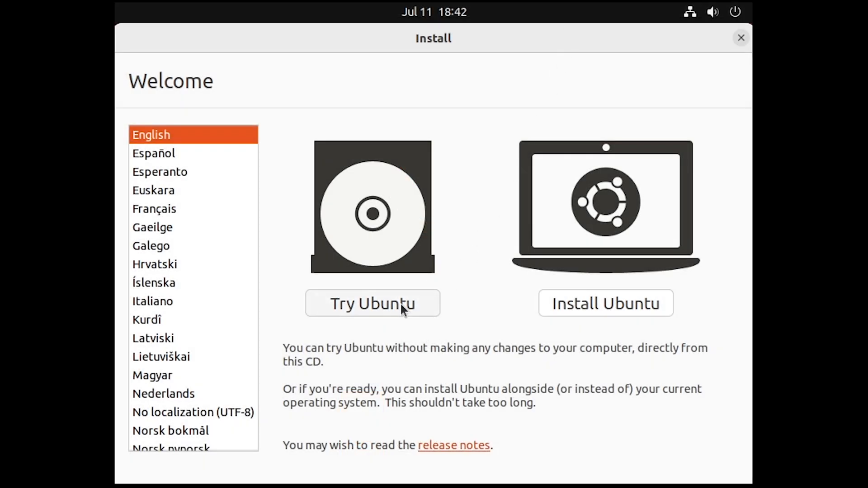
# Step: Start the live Ubuntu session without installing and open the Displays section of the system settings
pyautogui.click(400, 302)
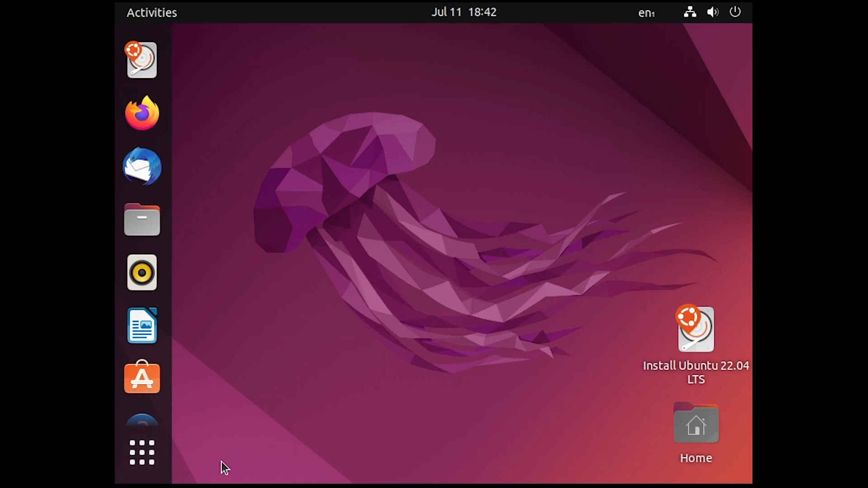
pyautogui.click(139, 457)
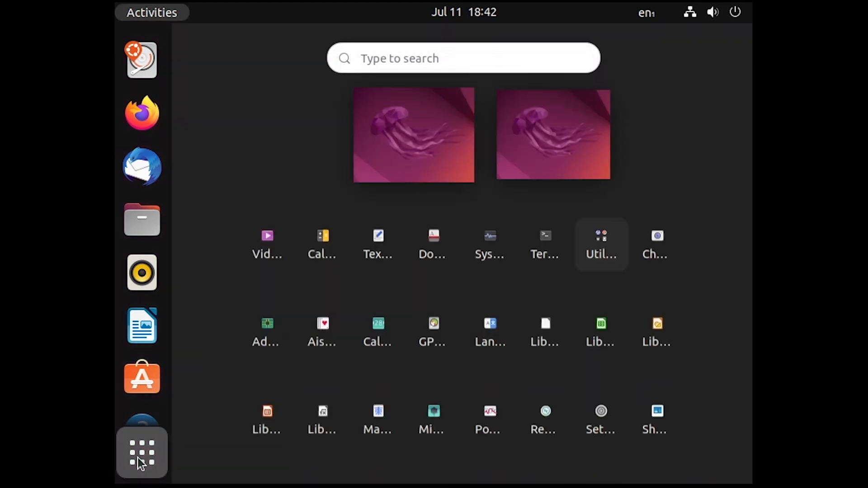
pyautogui.click(602, 410)
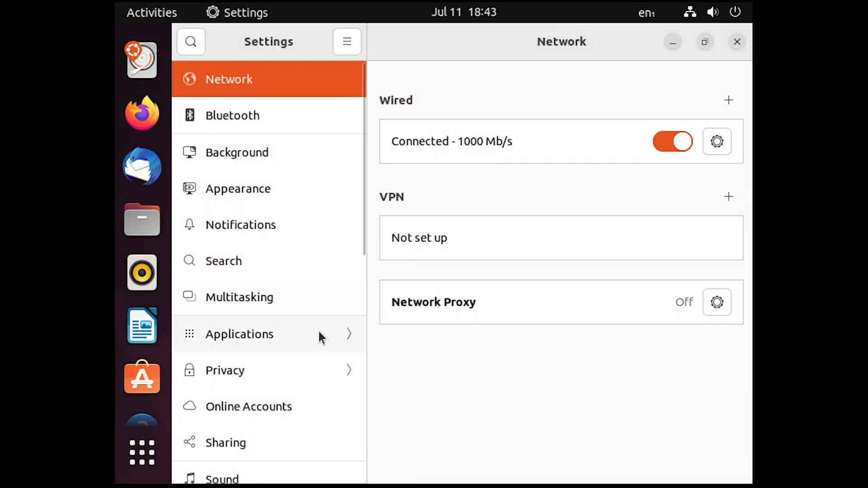
pyautogui.moveTo(362, 227); pyautogui.dragTo(345, 348)
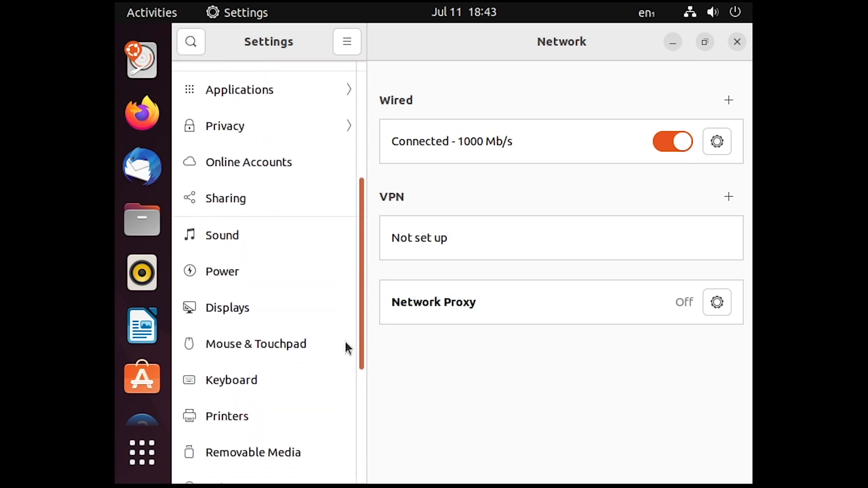
pyautogui.click(247, 312)
# Step: Set the display resolution to 1920 × 1080 (16:9), apply and keep the change, and close the settings
pyautogui.click(678, 171)
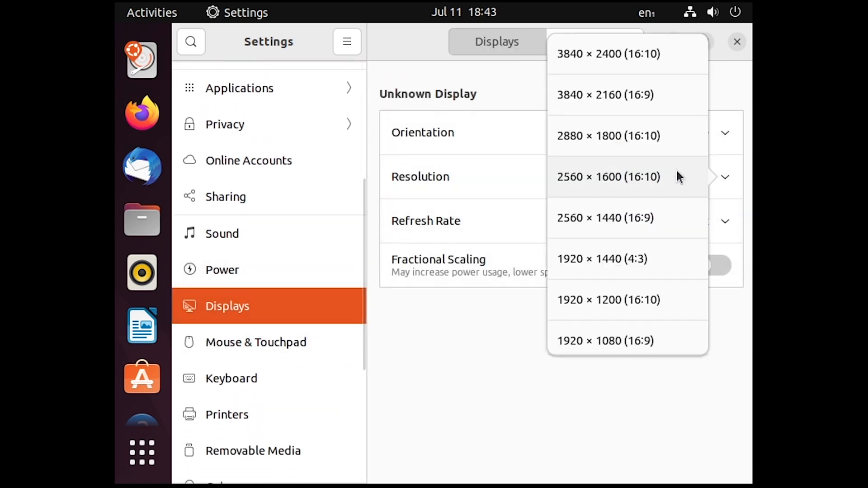
pyautogui.click(612, 340)
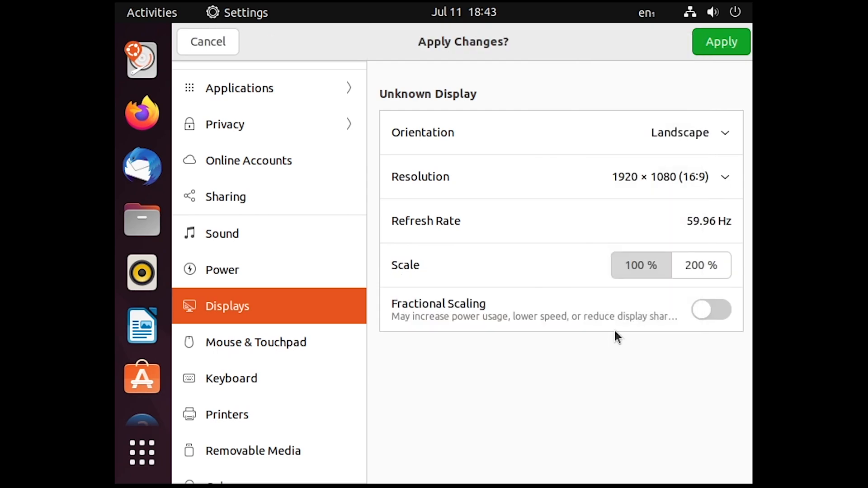
pyautogui.click(712, 50)
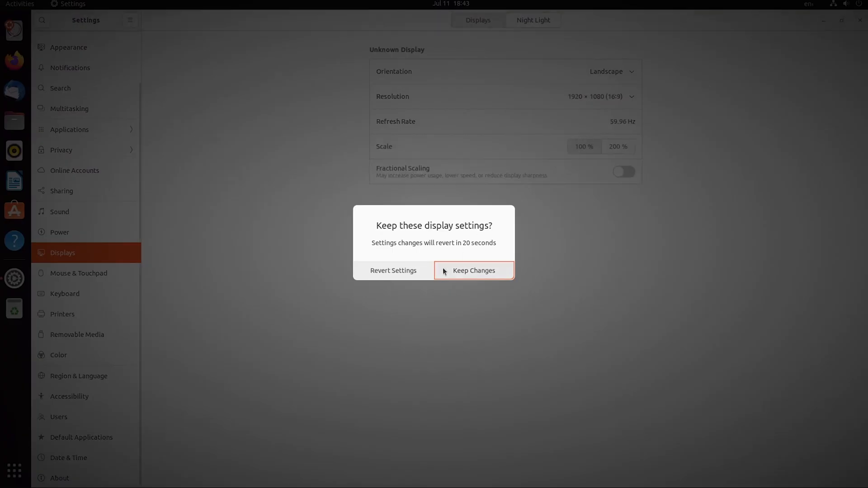
pyautogui.click(460, 270)
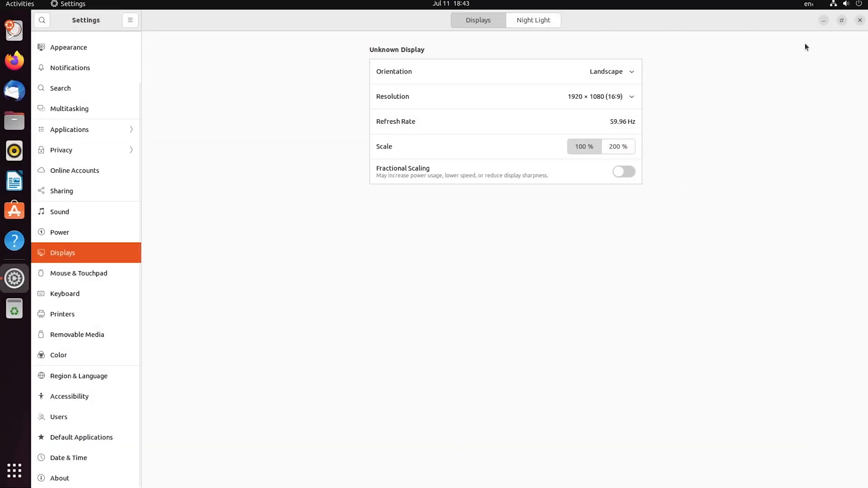
pyautogui.click(859, 20)
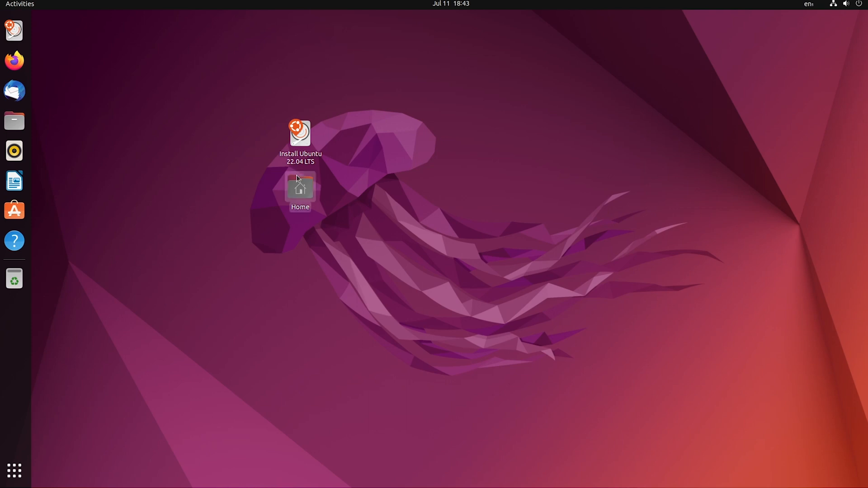
# Step: Start the Ubuntu installer and accept English, the English (US) keyboard layout and a normal installation with updates downloaded during installation
pyautogui.click(302, 137)
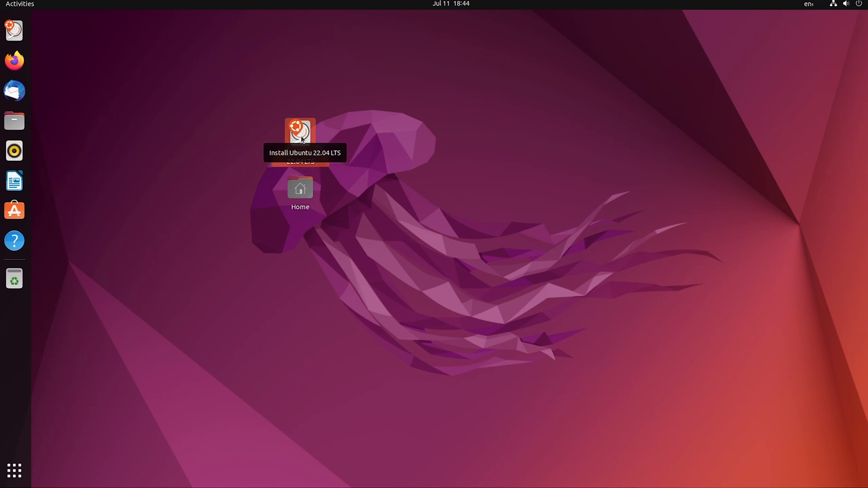
pyautogui.doubleClick(301, 137)
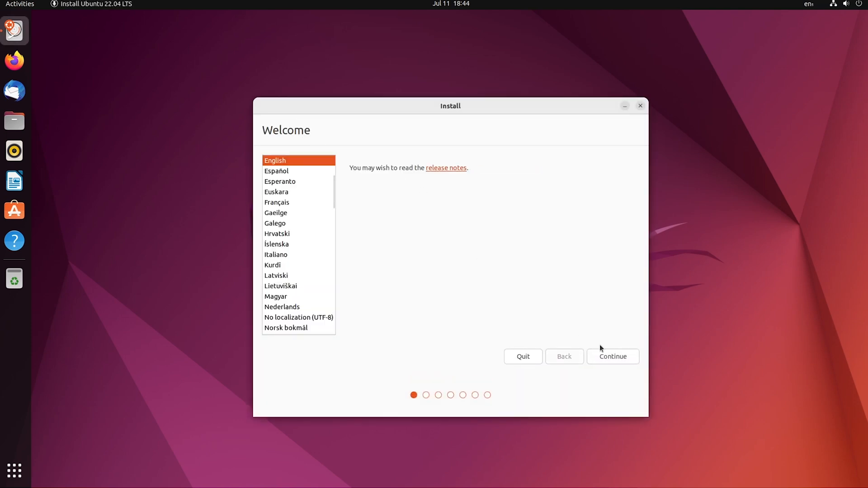
pyautogui.click(607, 360)
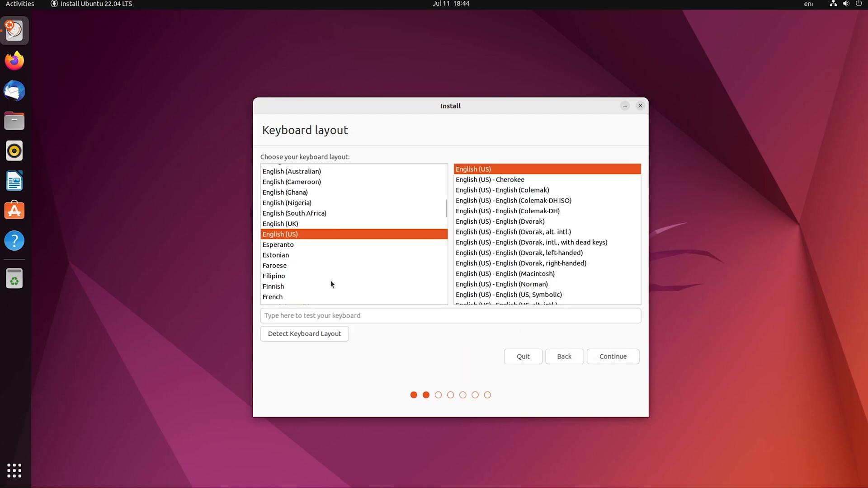
pyautogui.click(620, 357)
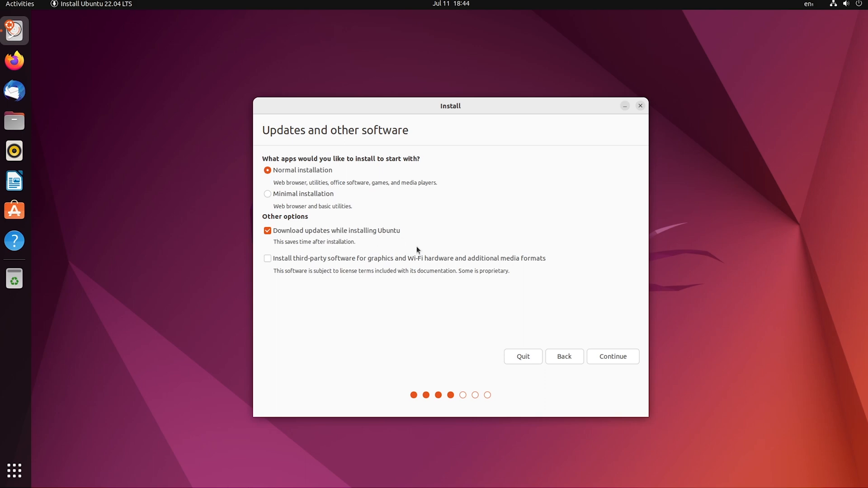
pyautogui.click(621, 361)
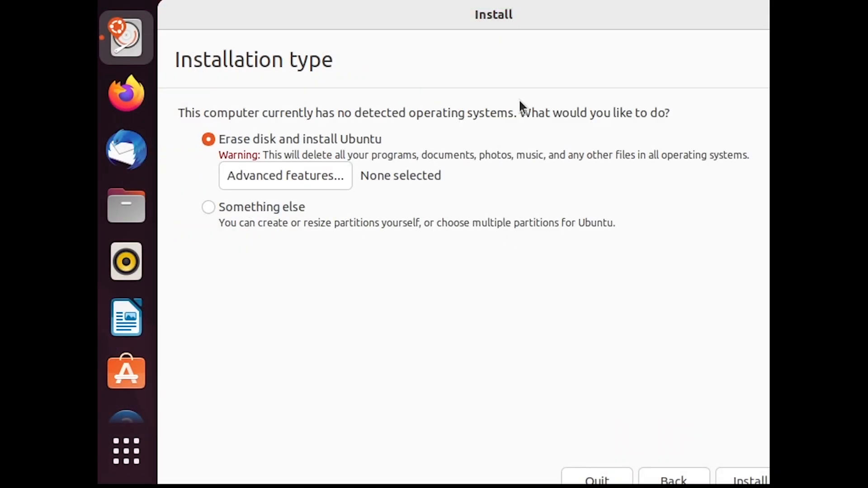
# Step: Choose Erase disk and install Ubuntu as the installation type and accept writing the changes to disk
pyautogui.moveTo(422, 25)
pyautogui.mouseDown()
pyautogui.moveTo(355, 9)
pyautogui.moveTo(415, 24)
pyautogui.mouseUp()
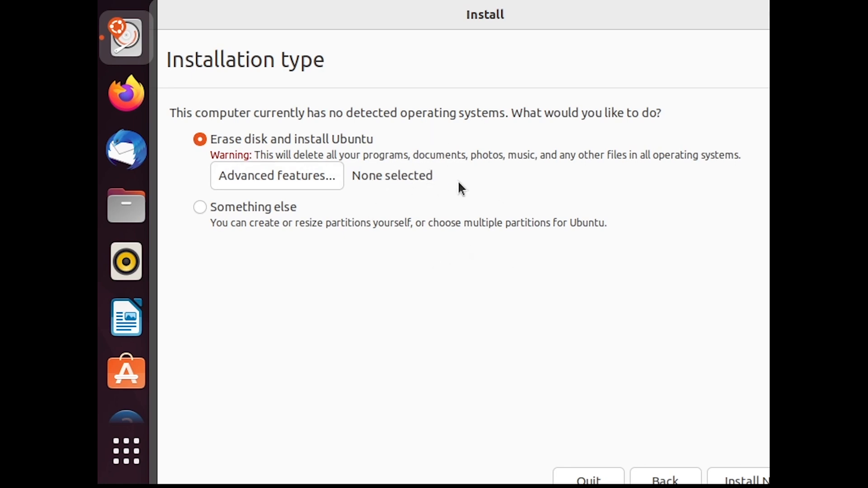
pyautogui.moveTo(627, 21); pyautogui.dragTo(597, 20)
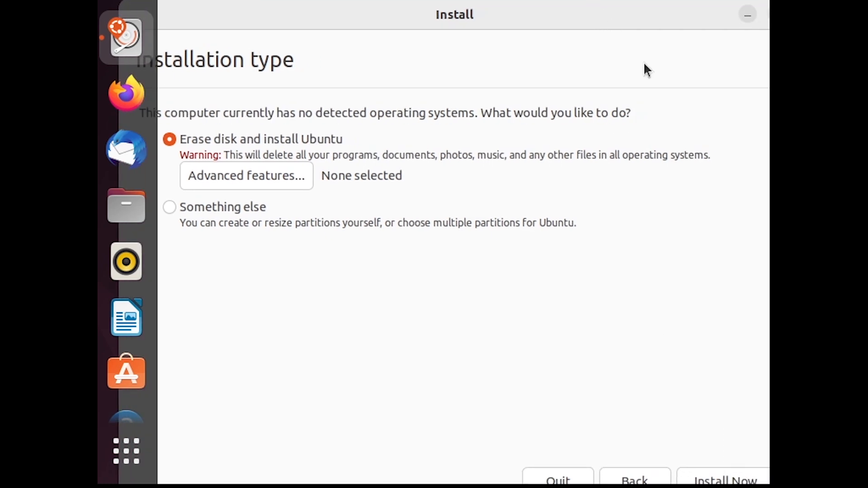
pyautogui.click(714, 480)
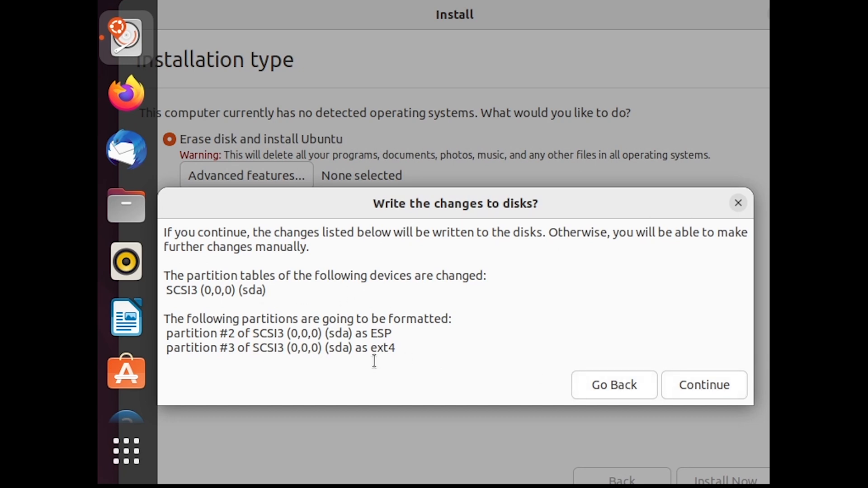
pyautogui.click(718, 396)
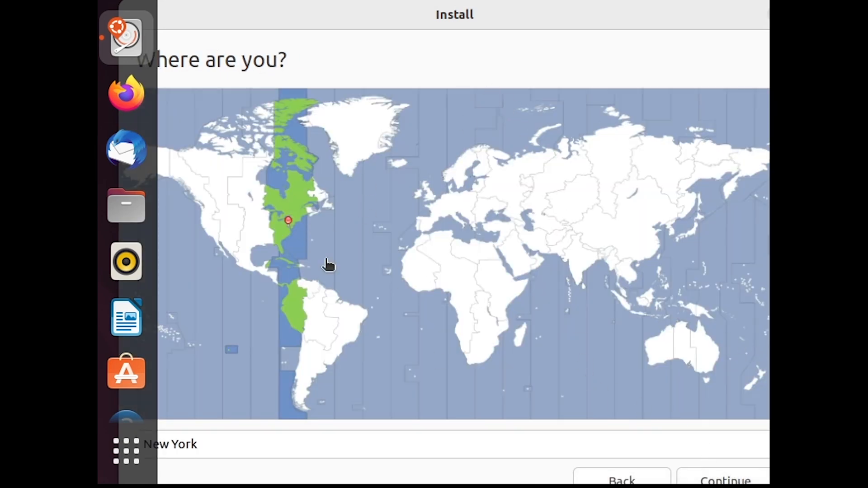
# Step: Accept New York as the location, enter the user's full name and require the password to log in
pyautogui.click(719, 482)
pyautogui.write('Tech Mindset')
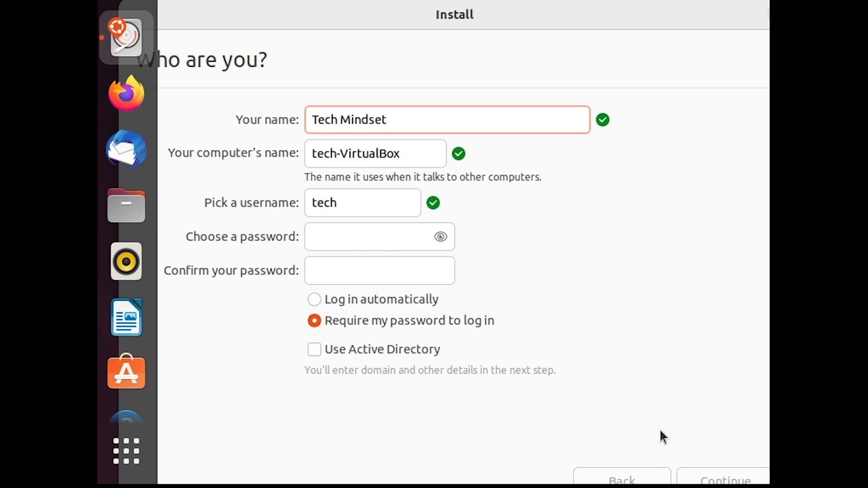
pyautogui.click(378, 300)
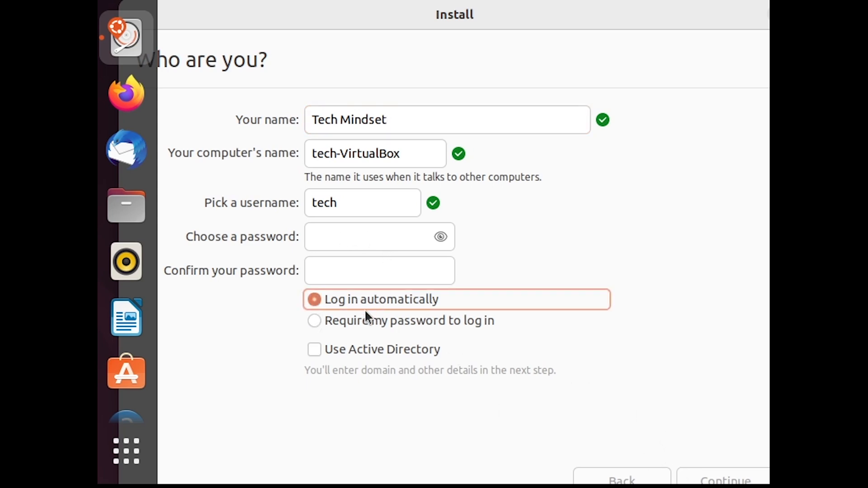
pyautogui.click(391, 320)
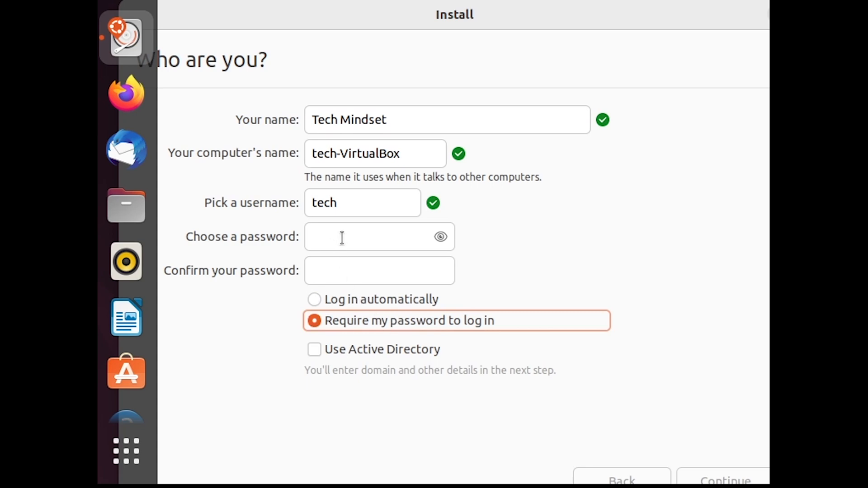
# Step: Enter and confirm the account password, retyping the confirmation from scratch, and proceed with the installation
pyautogui.click(358, 239)
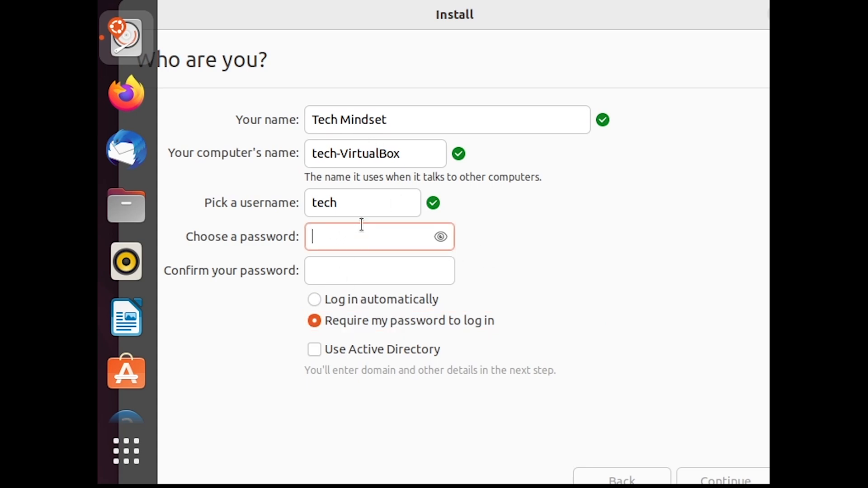
pyautogui.write('*****')
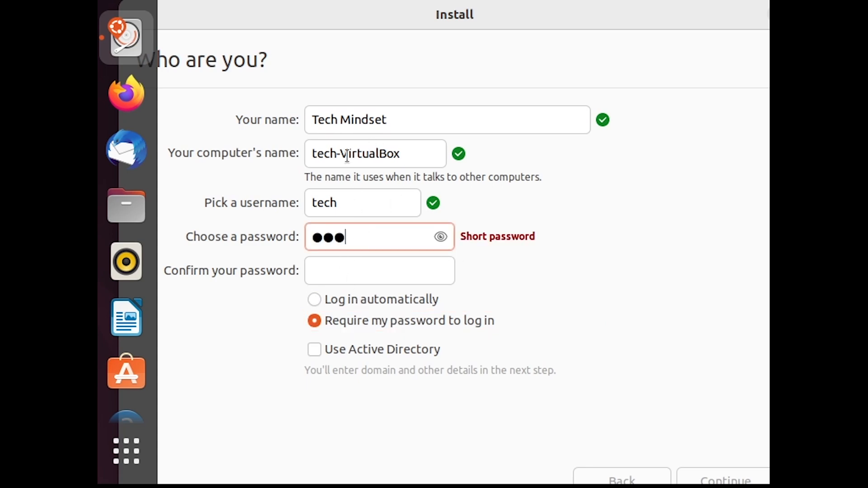
pyautogui.write('******')
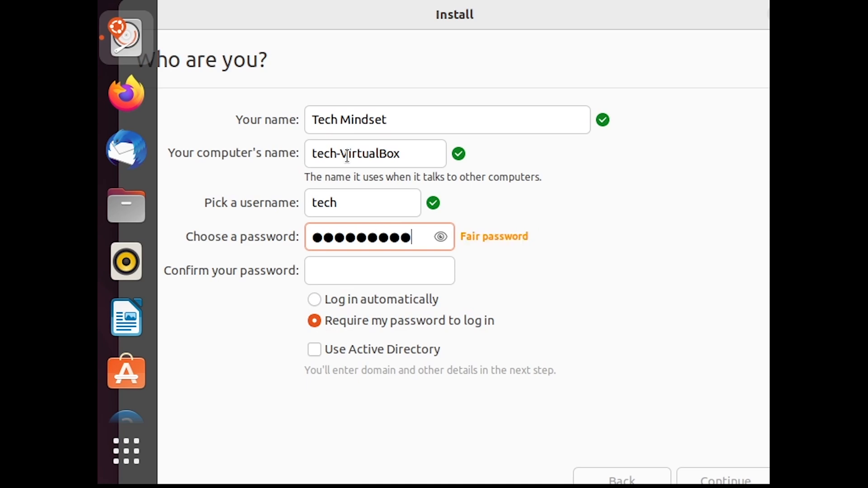
pyautogui.press('Tab')
pyautogui.write('*******')
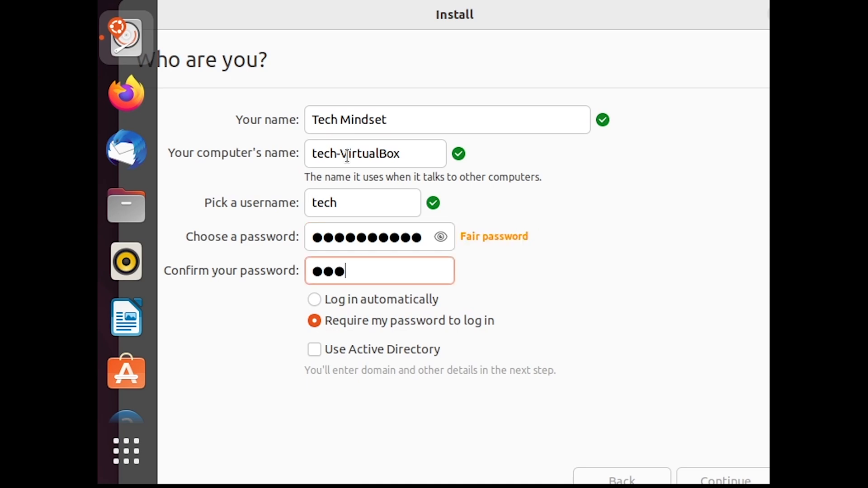
pyautogui.hotkey('ctrl', 'a')
pyautogui.press('BackSpace')
pyautogui.write('***********')
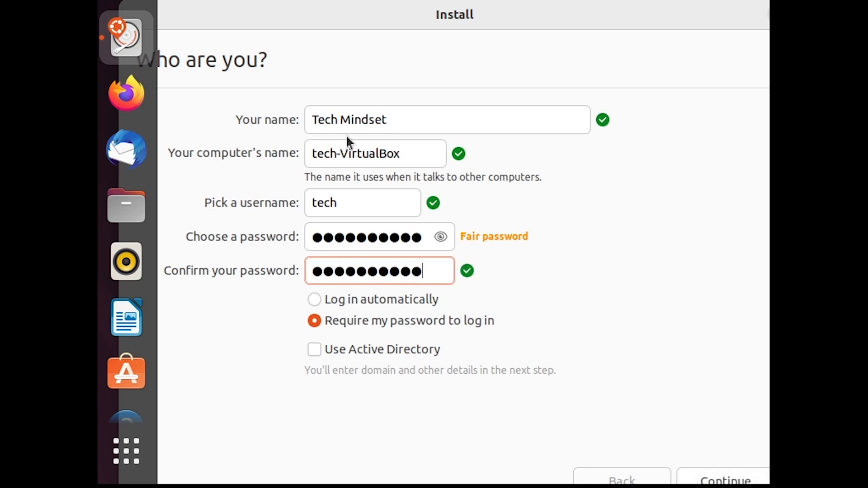
pyautogui.click(725, 478)
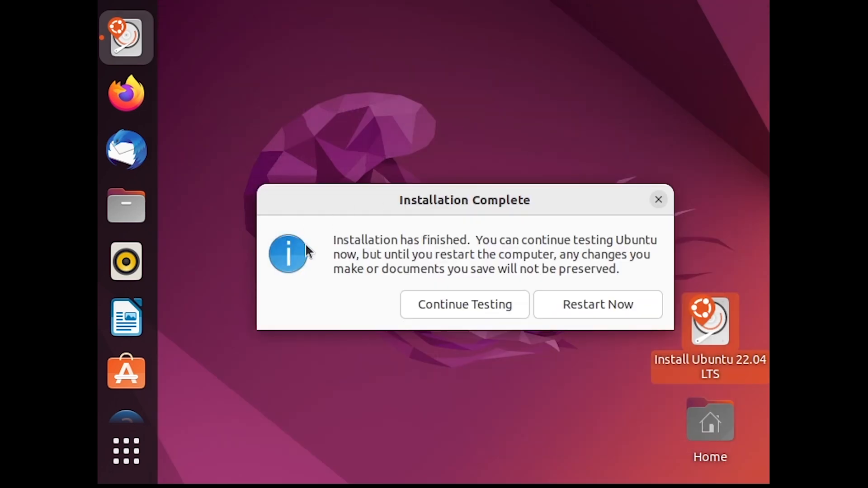
# Step: Restart the computer into the installed Ubuntu system and log in with the account password
pyautogui.click(590, 308)
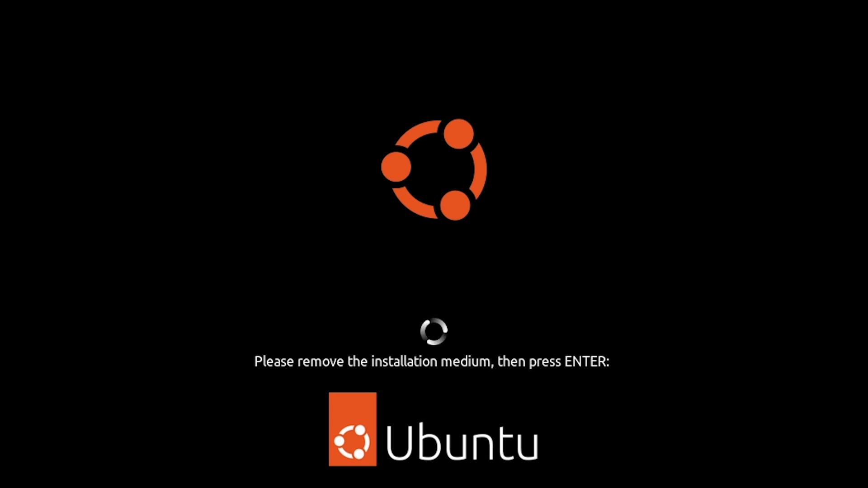
pyautogui.press('Return')
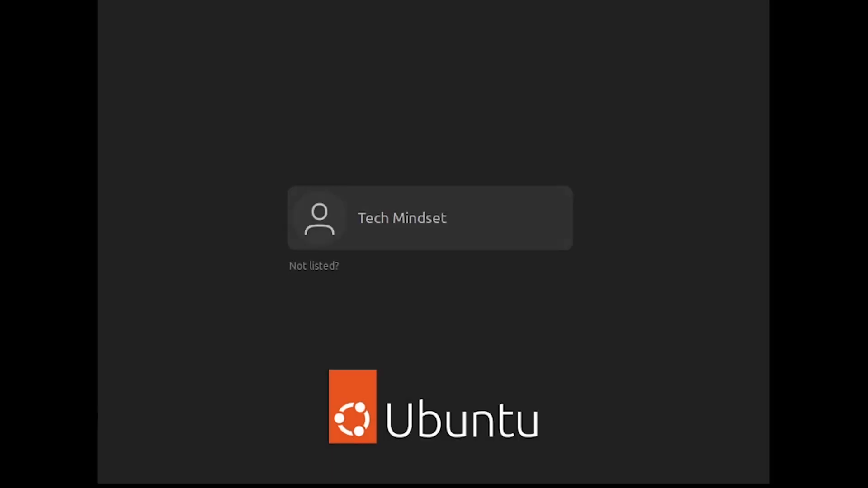
pyautogui.click(422, 221)
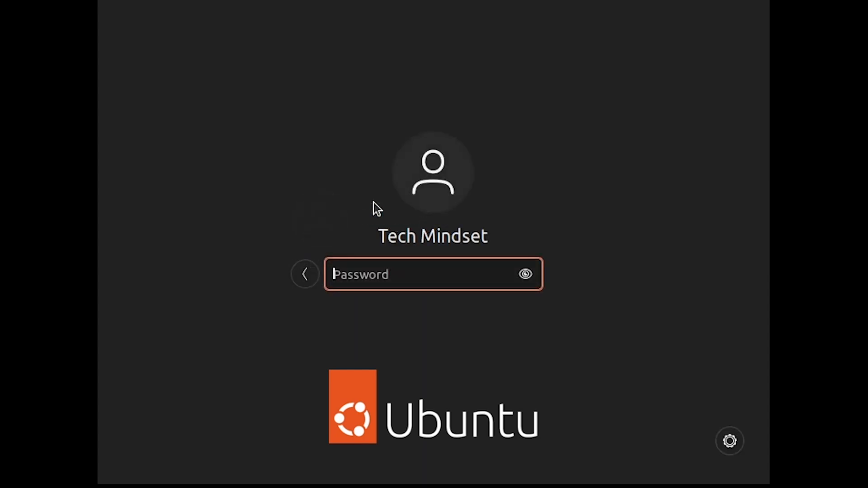
pyautogui.write('••••••••••')
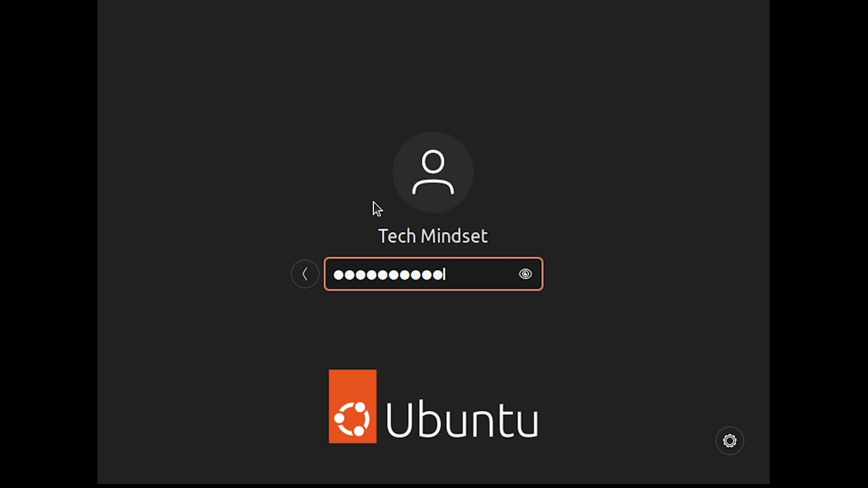
pyautogui.press('Return')
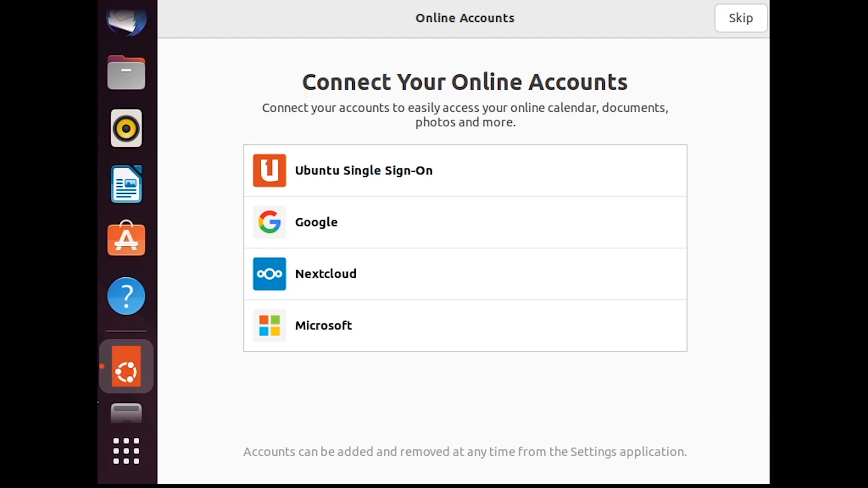
# Step: Set the installed system's display resolution to 1920 × 1080 (16:9) in the system settings, and apply and keep the change
pyautogui.click(118, 451)
pyautogui.click(570, 394)
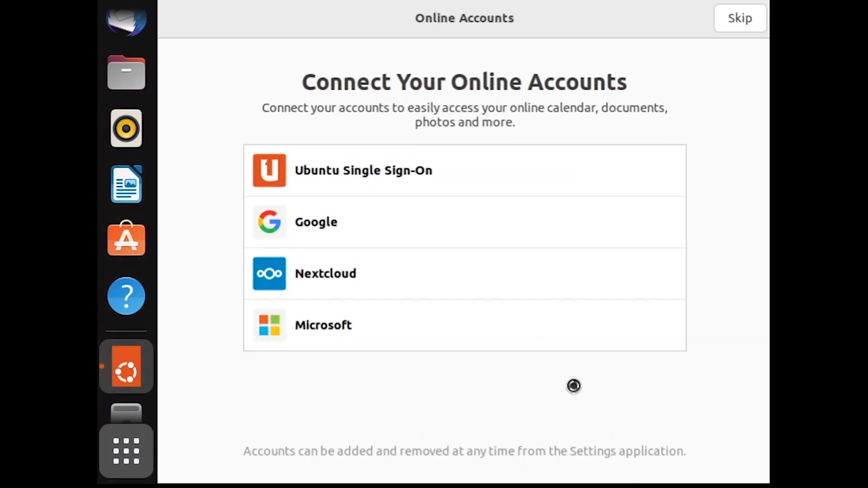
pyautogui.scroll(-8, 268, 322)
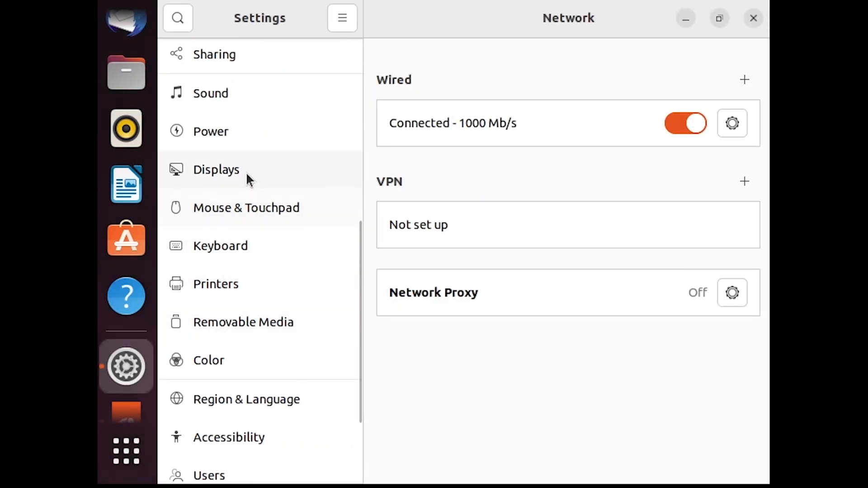
pyautogui.click(248, 174)
pyautogui.click(700, 162)
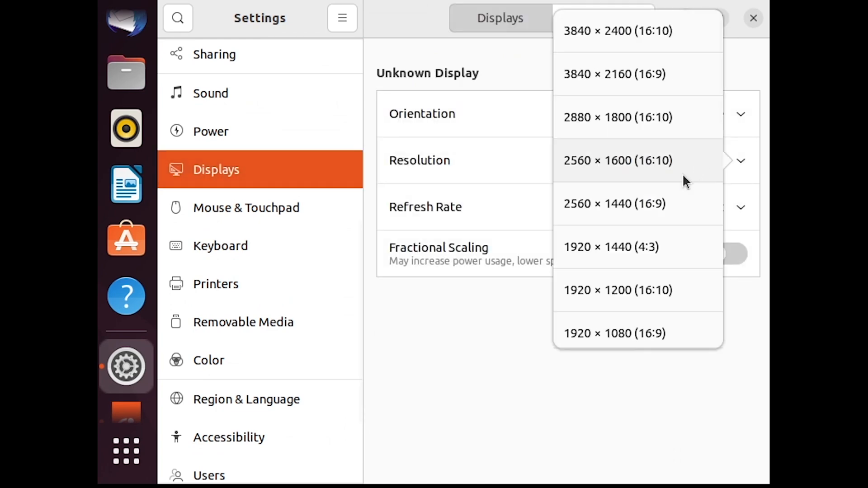
pyautogui.click(638, 340)
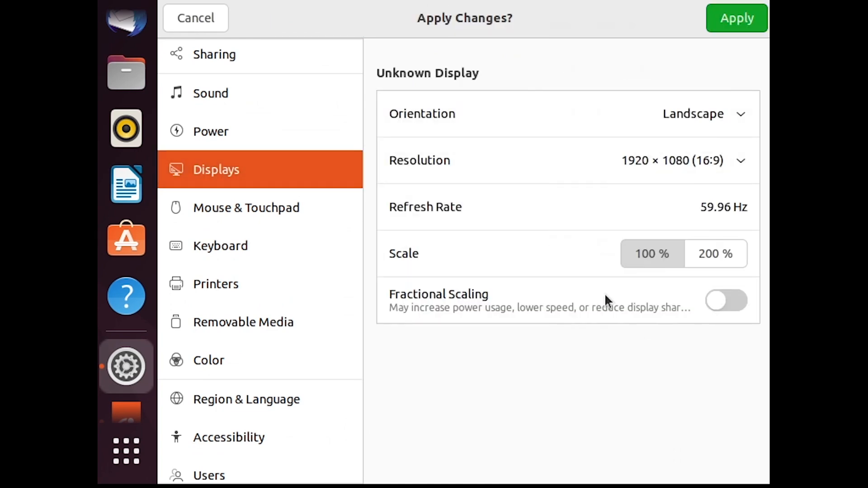
pyautogui.click(723, 23)
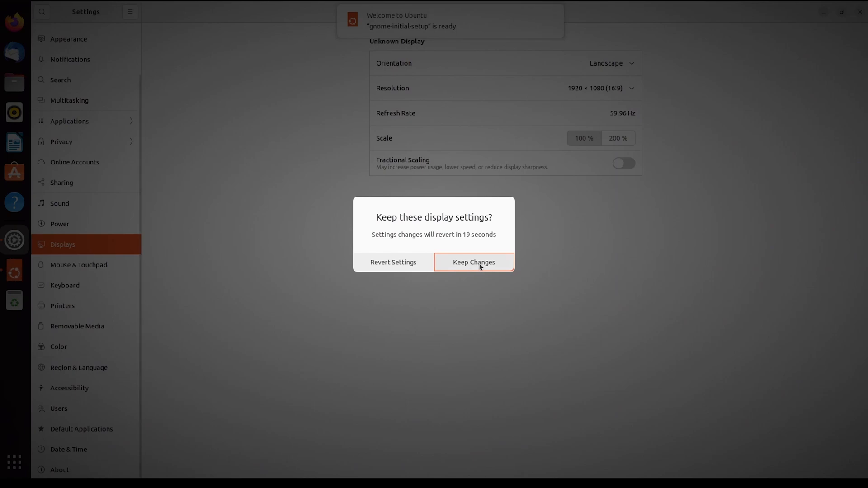
pyautogui.click(479, 266)
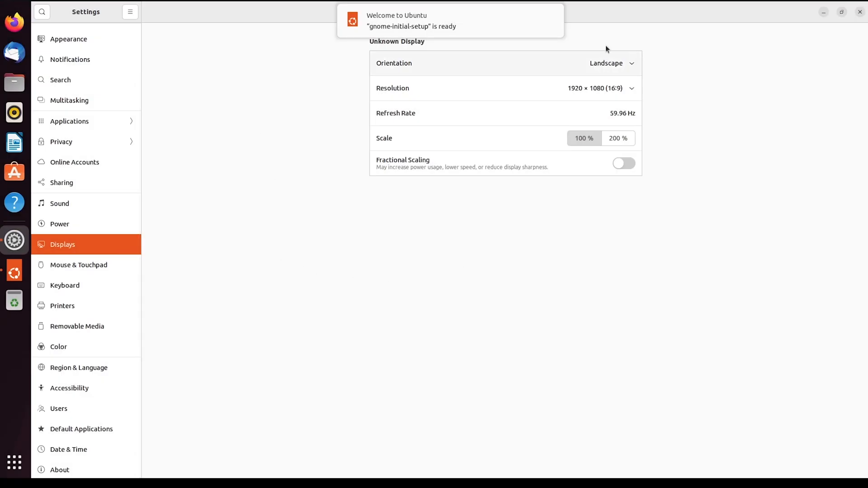
# Step: Complete the welcome setup, skipping online accounts, declining to send system info and leaving Location Services off, and close the settings
pyautogui.moveTo(687, 20); pyautogui.dragTo(668, 83)
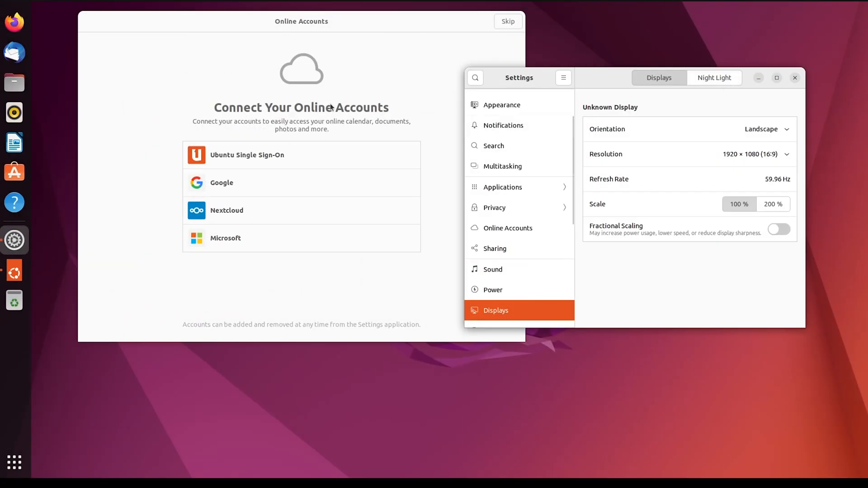
pyautogui.click(452, 136)
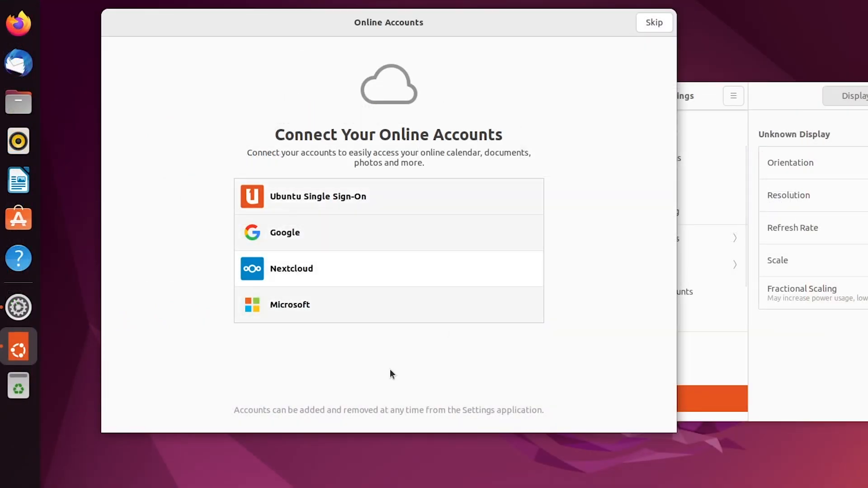
pyautogui.click(651, 23)
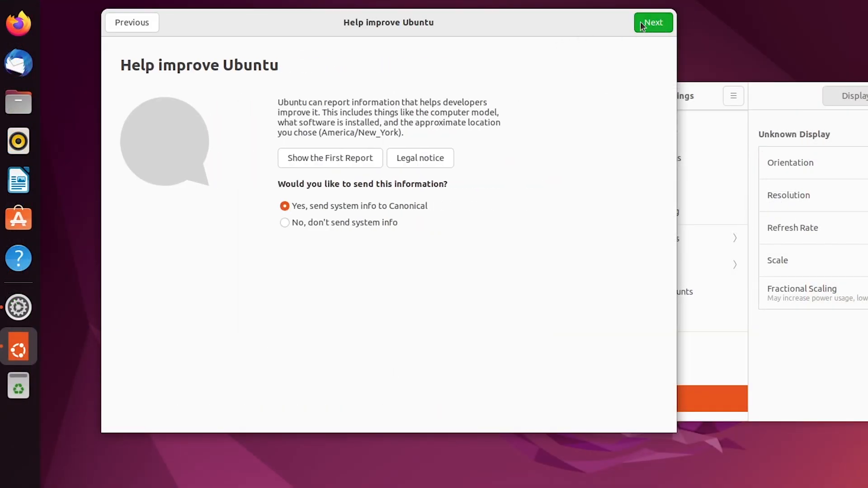
pyautogui.click(377, 221)
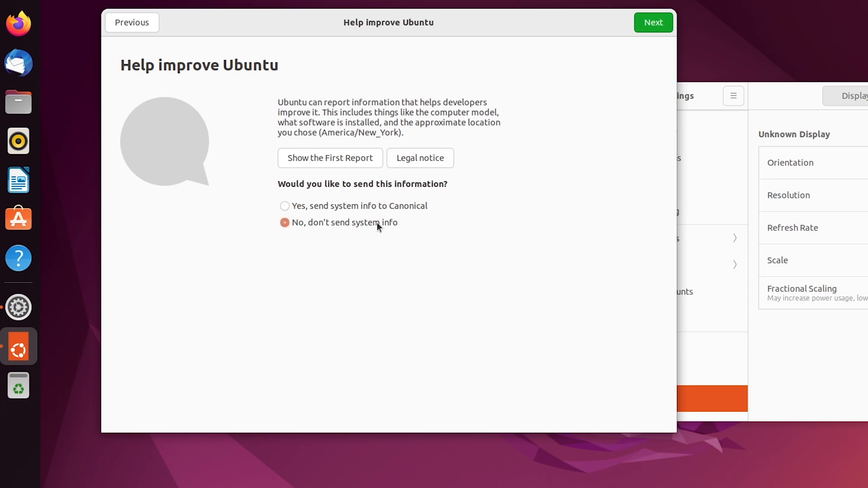
pyautogui.click(659, 20)
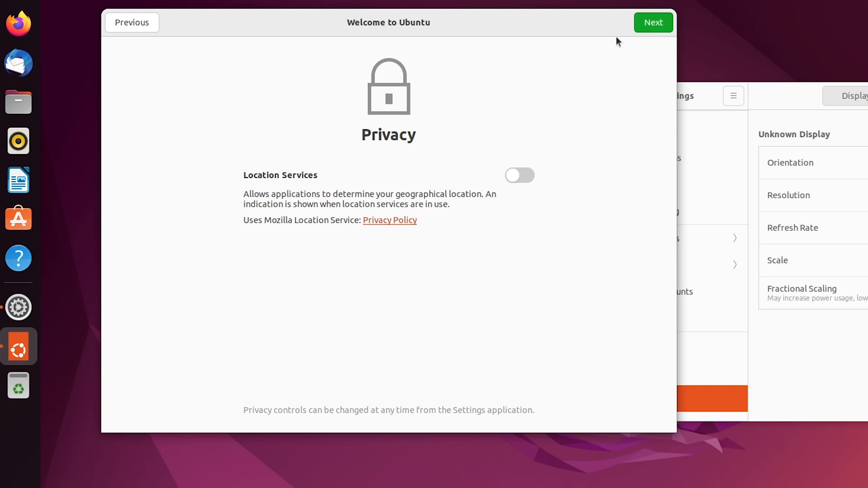
pyautogui.click(654, 23)
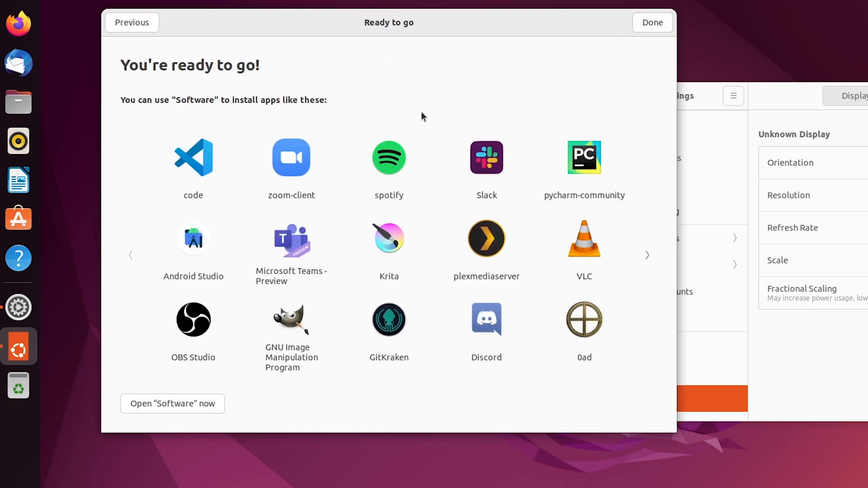
pyautogui.click(653, 26)
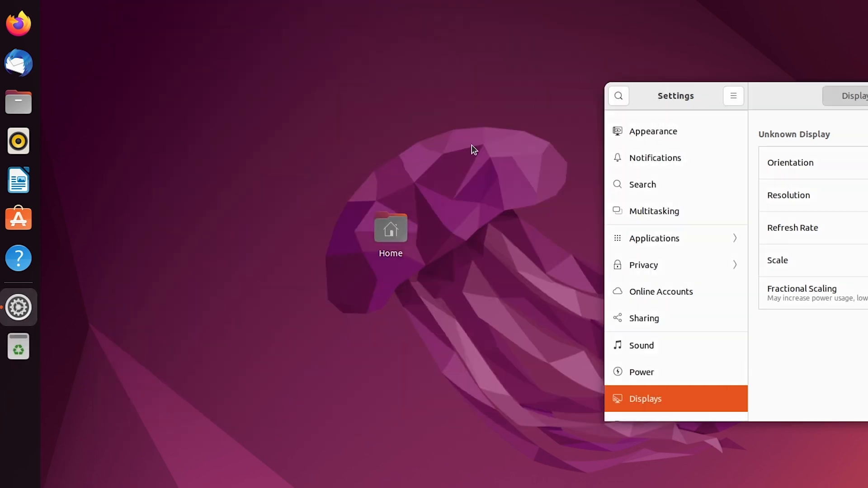
pyautogui.moveTo(782, 93); pyautogui.dragTo(502, 115)
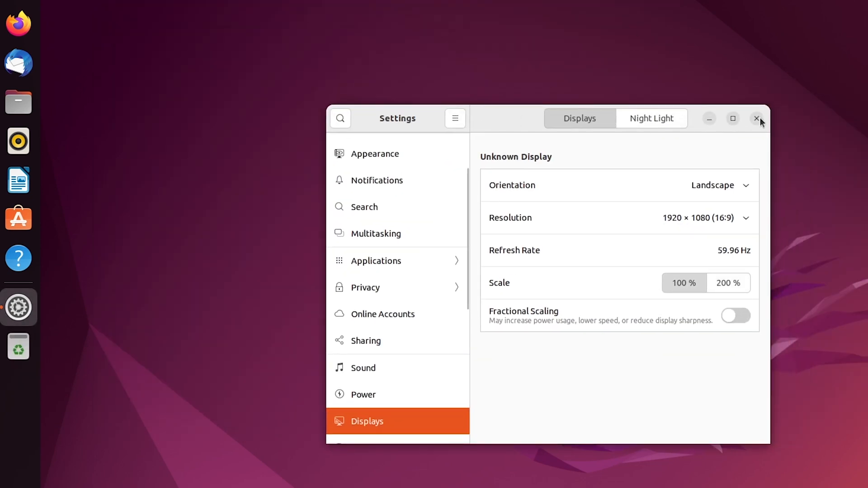
pyautogui.click(758, 118)
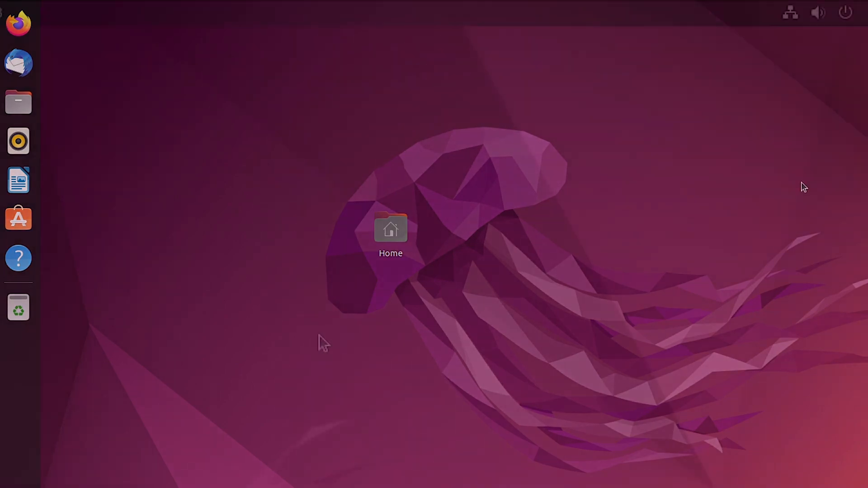
# Step: Show the wired connection's options from the system status area
pyautogui.click(791, 12)
pyautogui.click(701, 98)
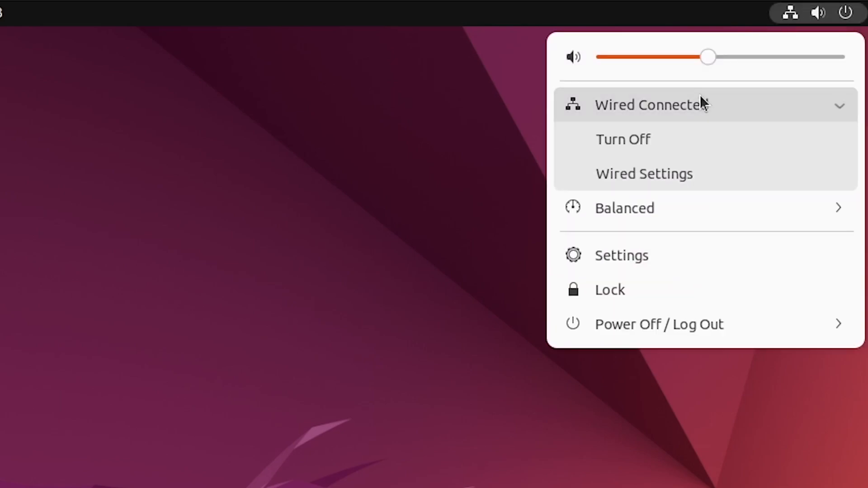